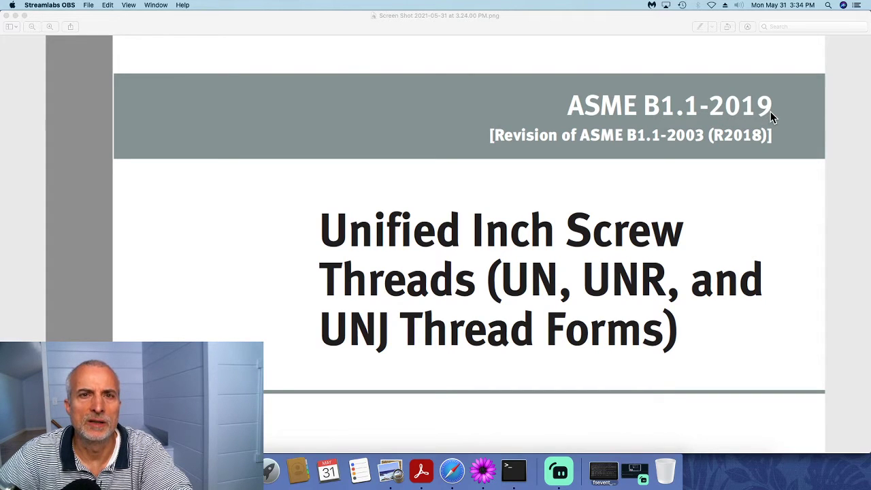
Step: Flip between ASME Table 2A and Machinery's Handbook Table 3, ending on the handbook
{"action": "left_click", "coordinate": [421, 471]}
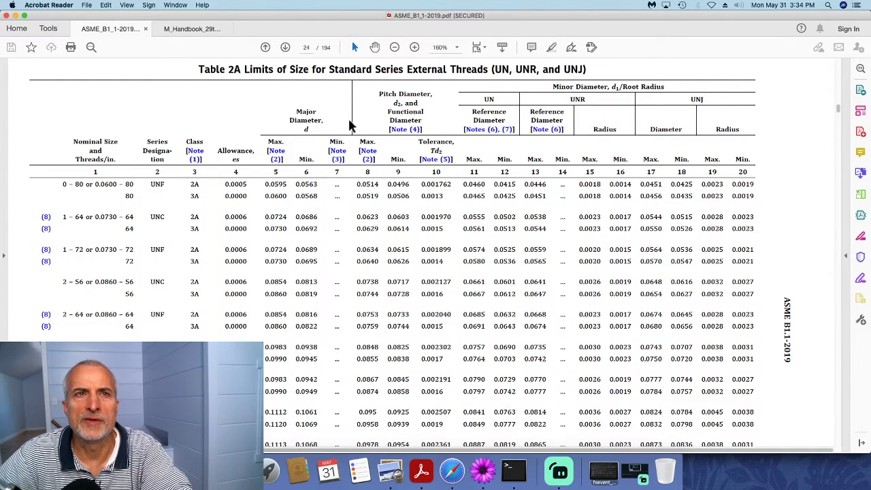
{"action": "left_click", "coordinate": [193, 31]}
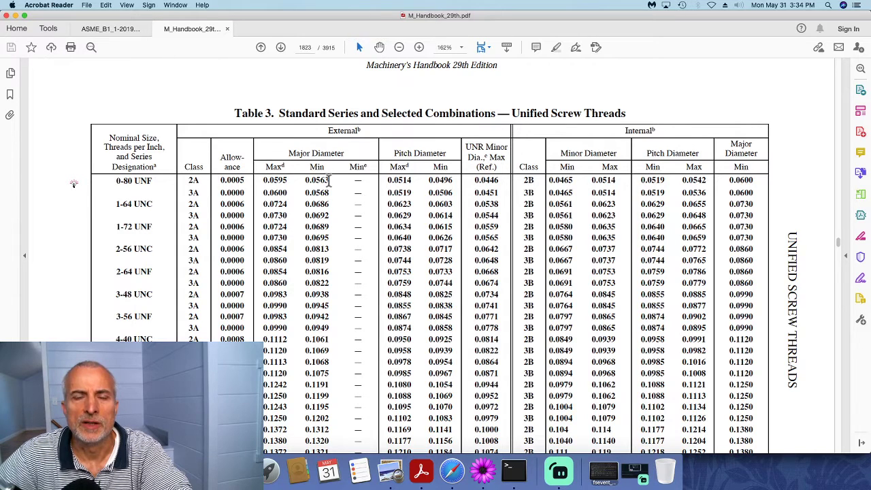
{"action": "left_click", "coordinate": [108, 26]}
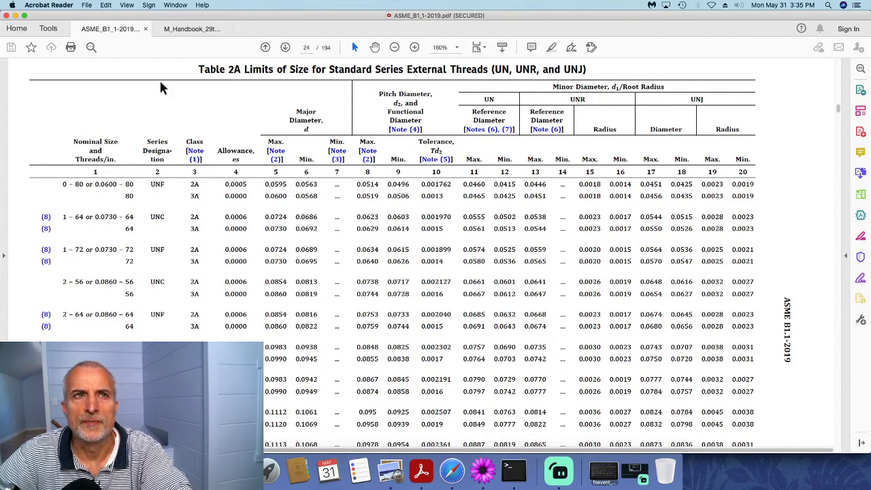
{"action": "left_click", "coordinate": [181, 30]}
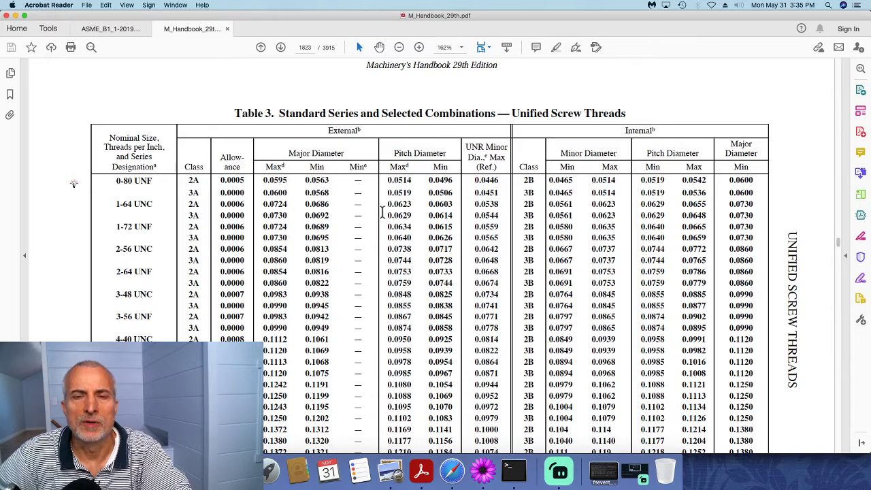
{"action": "left_click", "coordinate": [124, 27]}
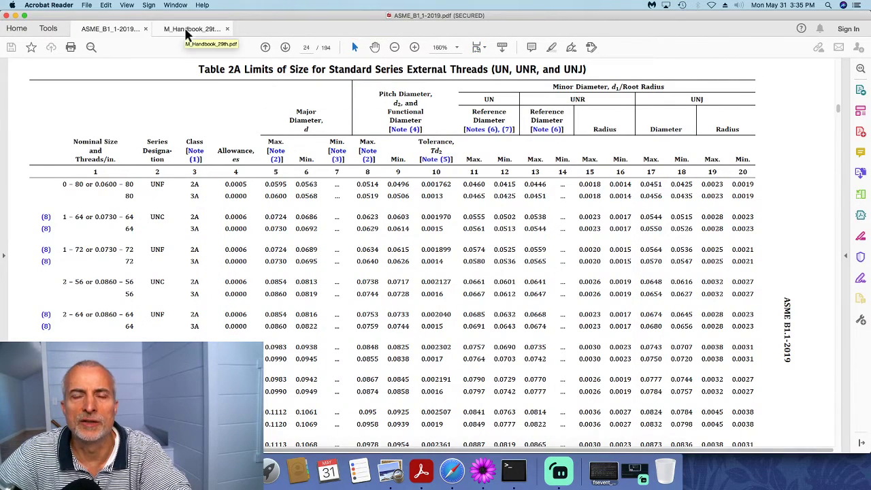
{"action": "left_click", "coordinate": [187, 31]}
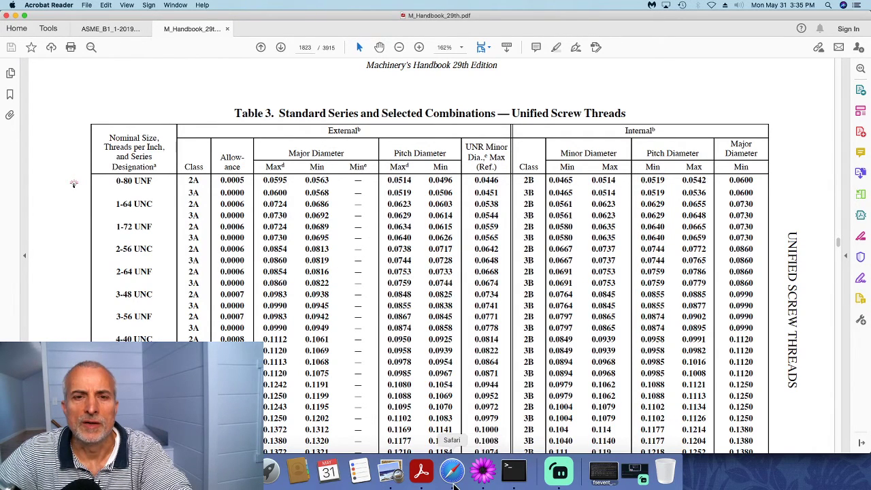
Step: Bring up Machine Shop's Inch External Thread major diameter comparison in Safari
{"action": "left_click", "coordinate": [453, 472]}
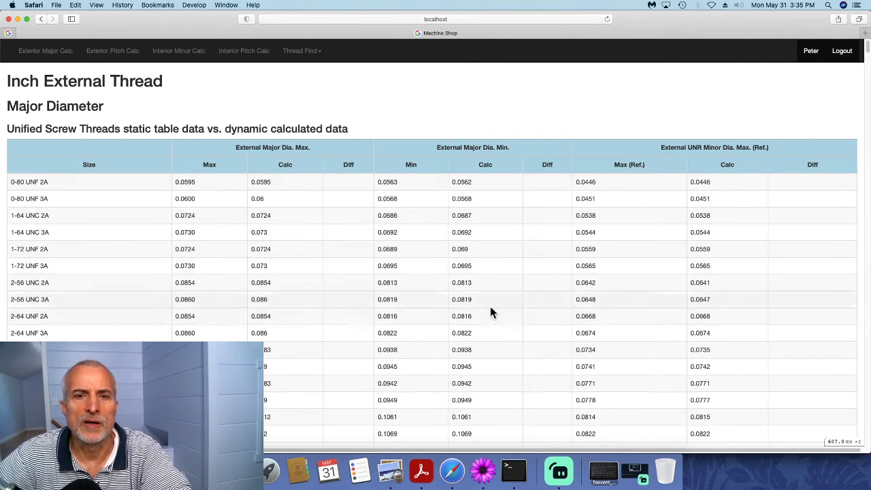
Step: Review the 7/8-16 UN 2A, 1 5/8 and 3.2041 typo entries, then open ASME2019typos.txt
{"action": "left_click", "coordinate": [485, 470]}
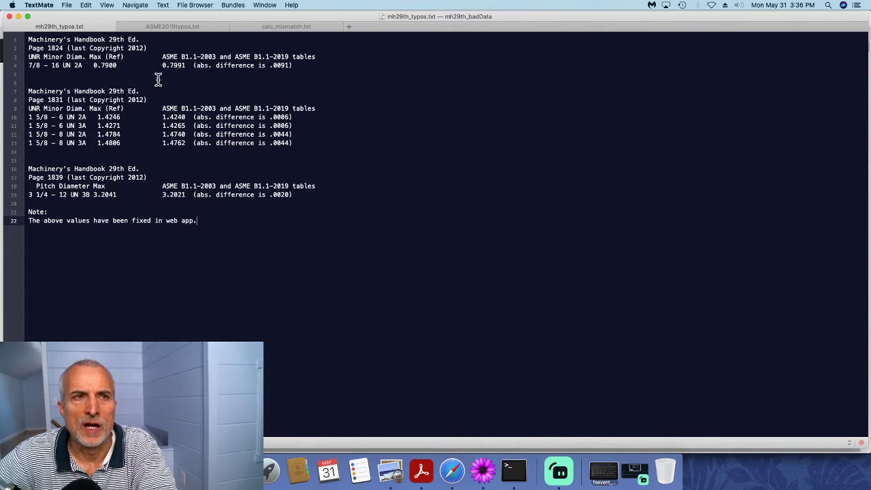
{"action": "left_click", "coordinate": [107, 65]}
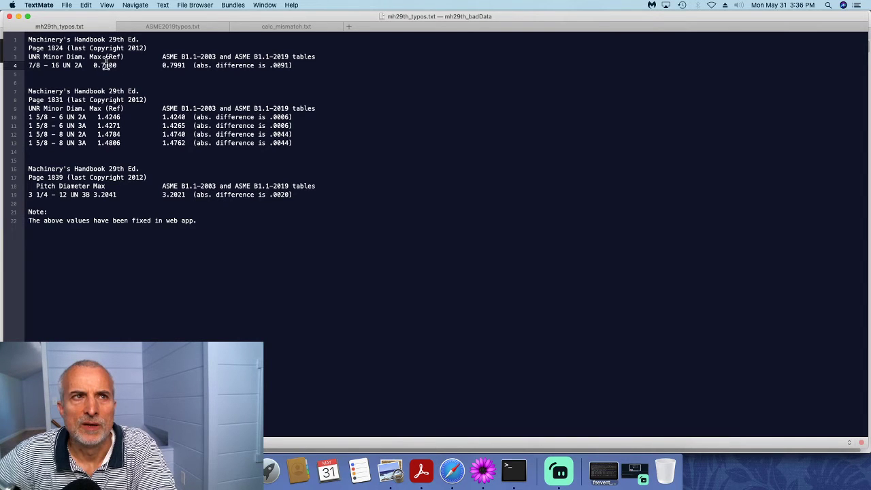
{"action": "left_click", "coordinate": [116, 117]}
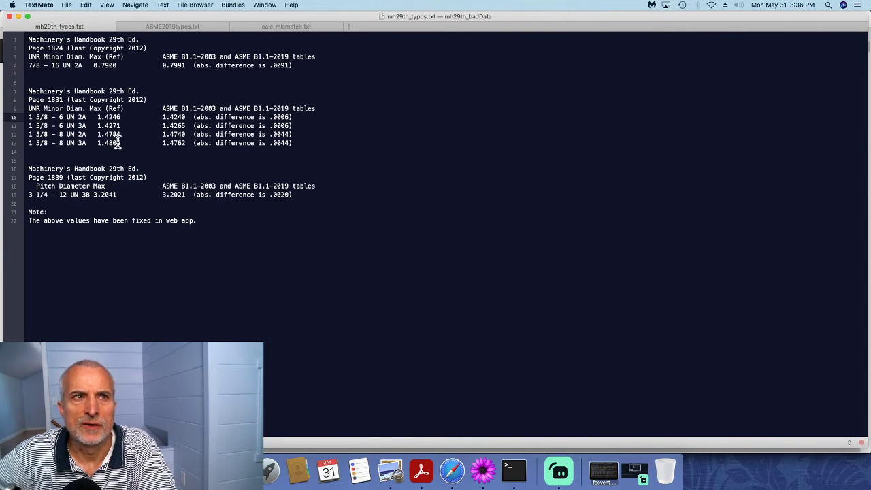
{"action": "left_click", "coordinate": [114, 194]}
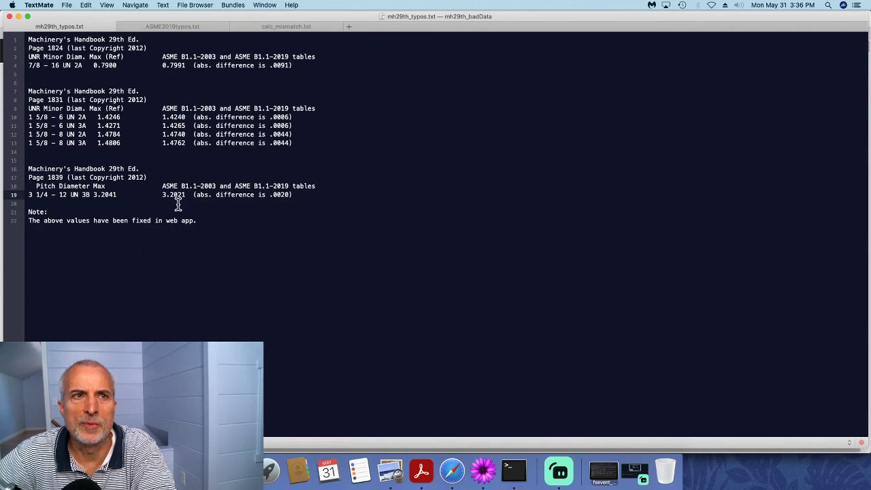
{"action": "left_click", "coordinate": [109, 195]}
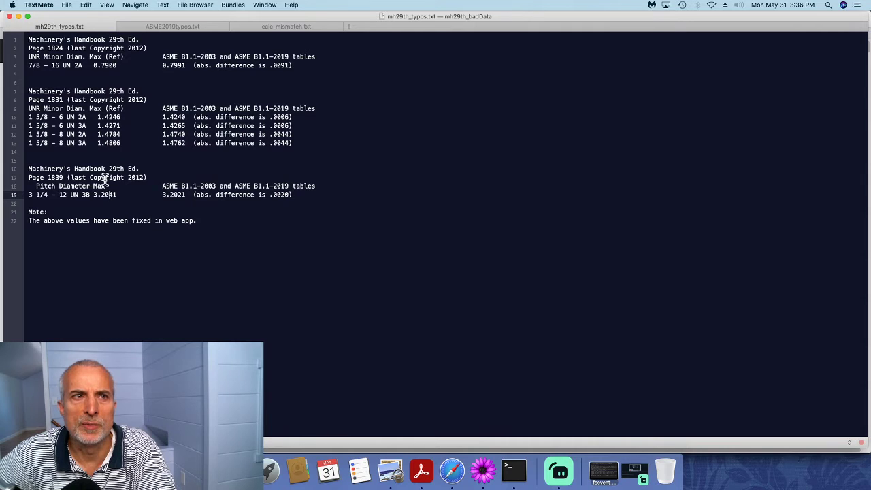
{"action": "left_click", "coordinate": [161, 27]}
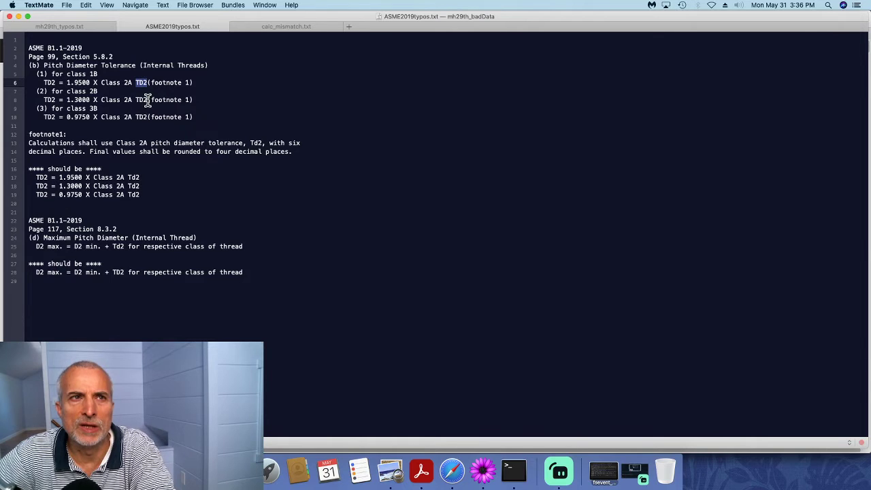
{"action": "left_click", "coordinate": [154, 88]}
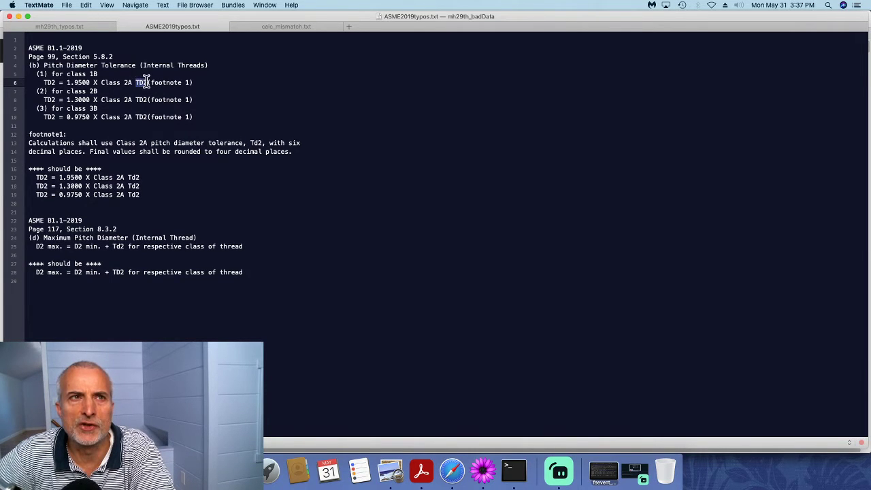
{"action": "left_click", "coordinate": [158, 87]}
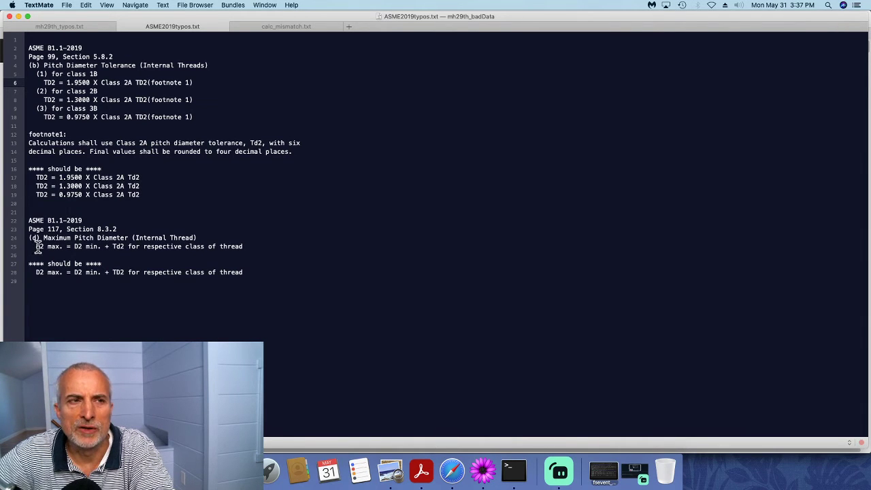
Step: Compare line 25's Td2 term with line 28's corrected TD2 formula, then move to calc_mismatch.txt
{"action": "left_click", "coordinate": [74, 246]}
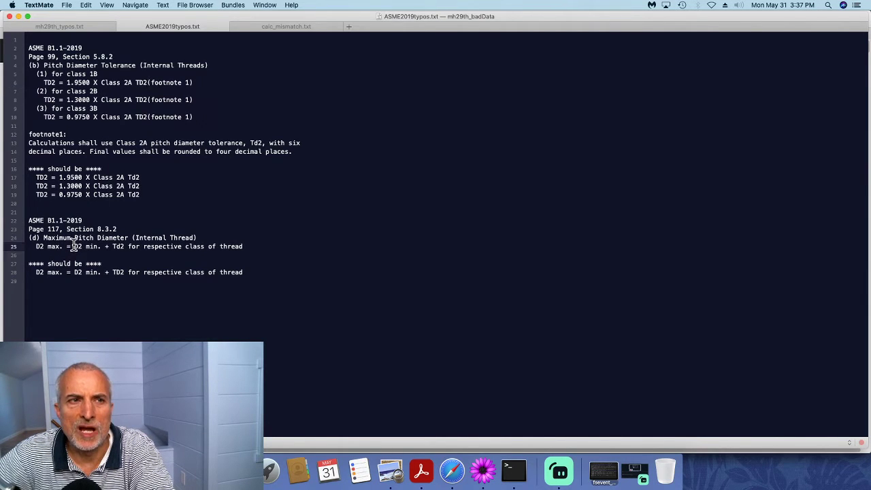
{"action": "double_click", "coordinate": [116, 246]}
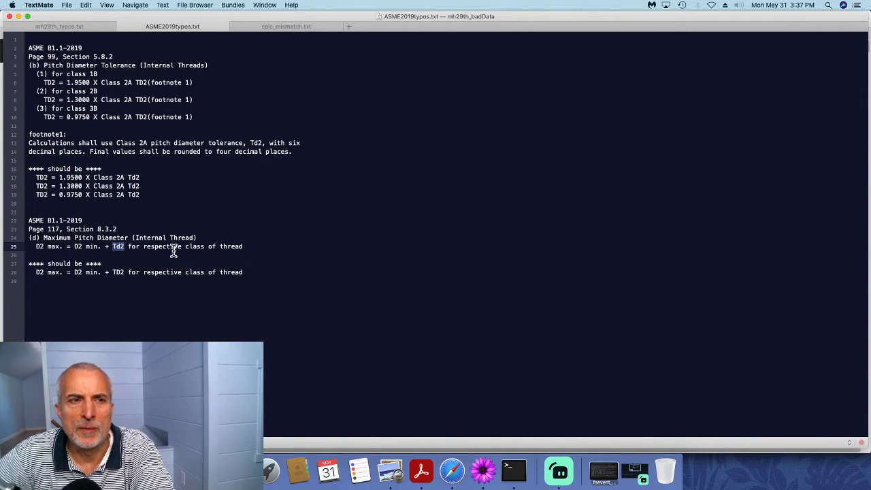
{"action": "left_click", "coordinate": [124, 247]}
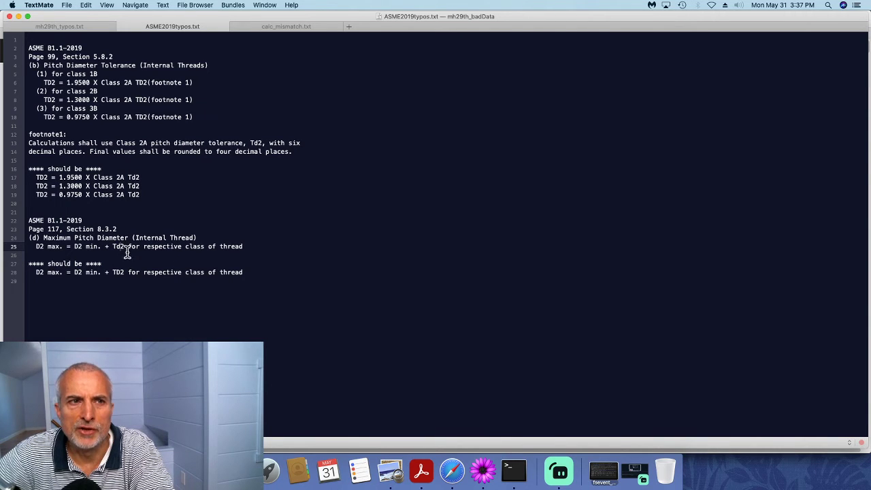
{"action": "left_click", "coordinate": [38, 273]}
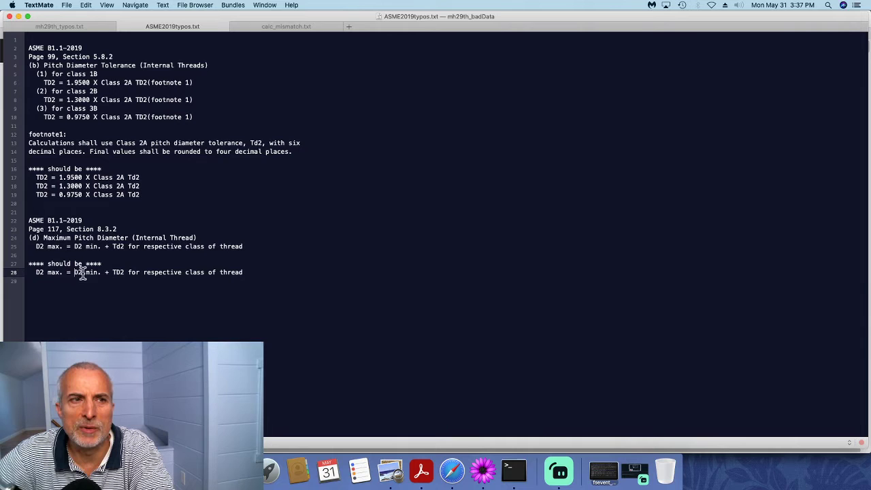
{"action": "left_click", "coordinate": [118, 245]}
{"action": "left_click", "coordinate": [117, 272]}
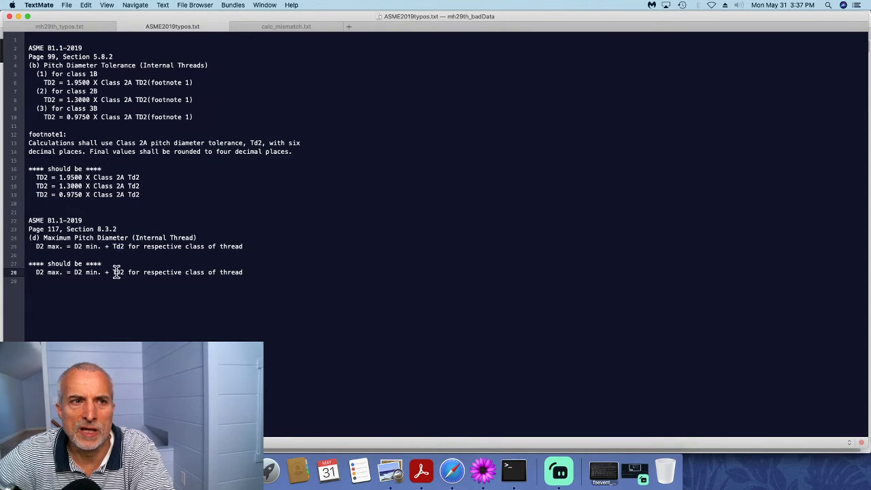
{"action": "key", "text": "super+alt+Right"}
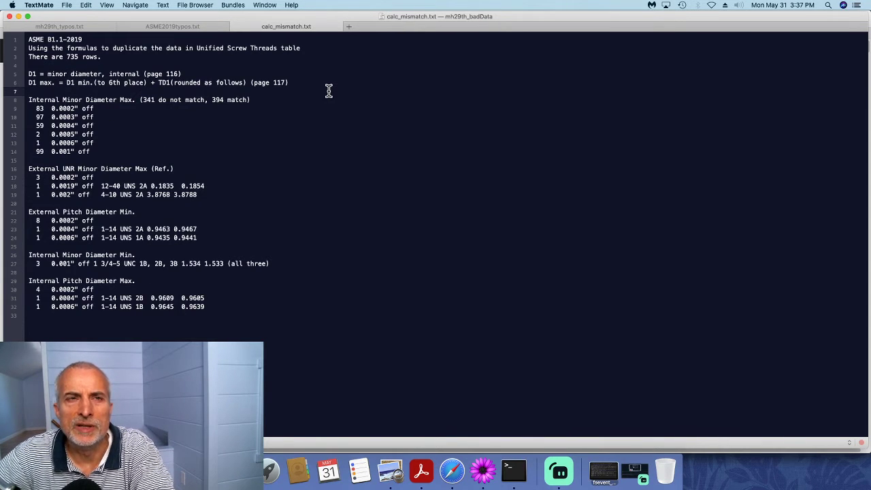
Step: Scroll the Inch External Thread table to the 12-40 UNS 2A row, then back to top
{"action": "left_click", "coordinate": [453, 472]}
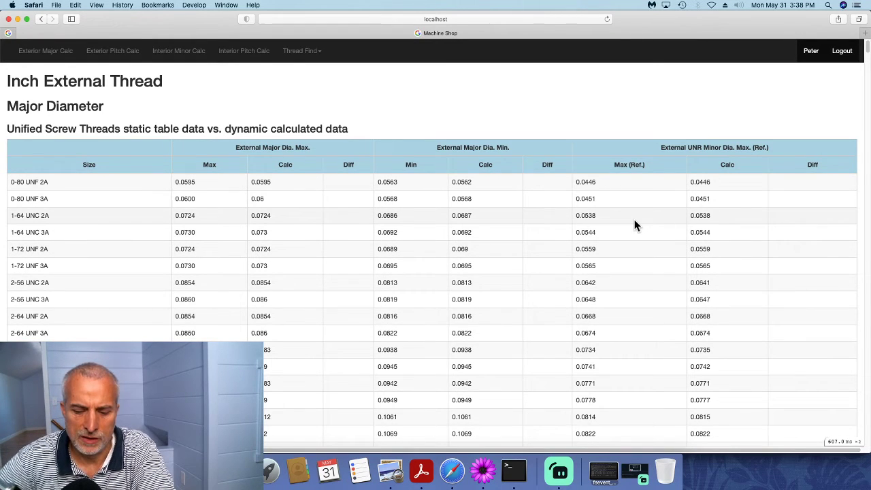
{"action": "key", "text": "space"}
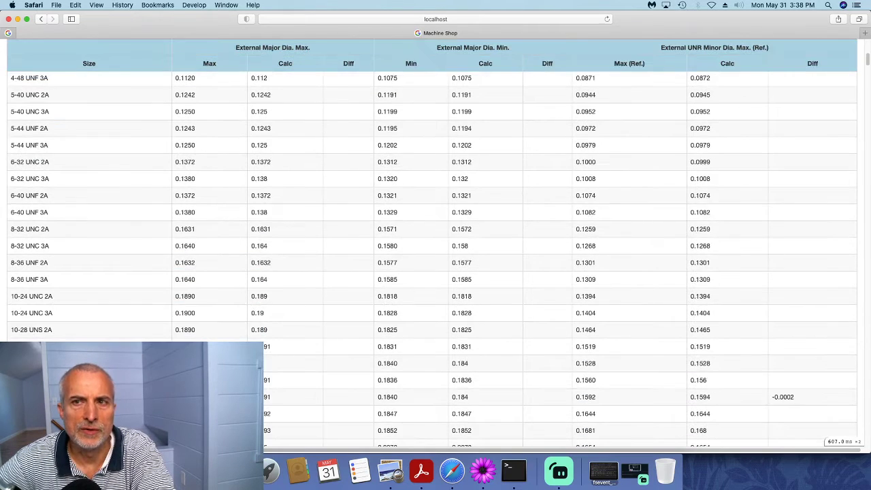
{"action": "key", "text": "space"}
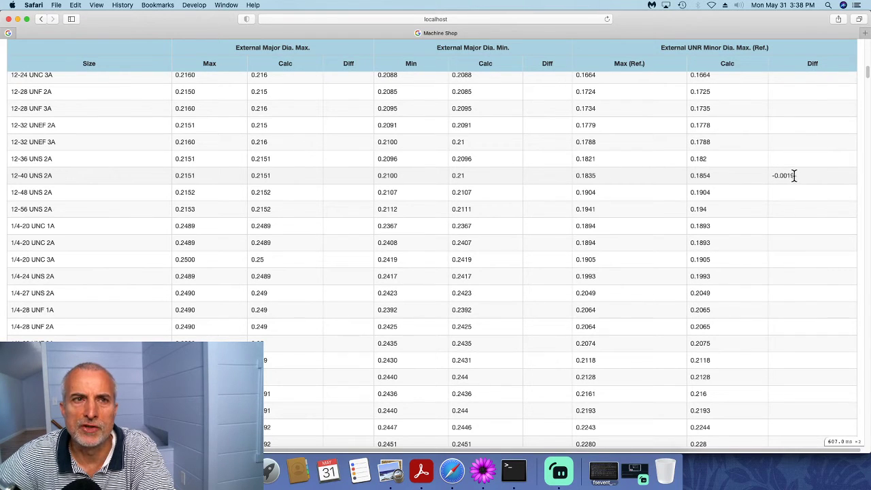
{"action": "key", "text": "Home"}
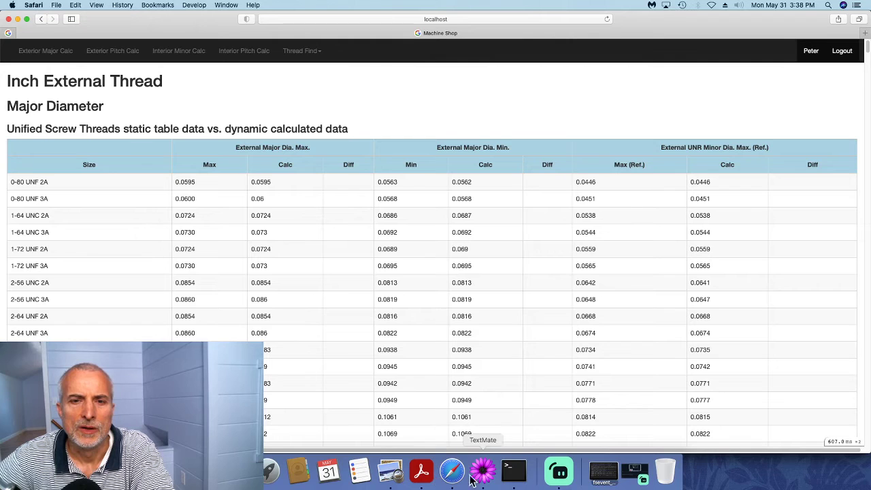
Step: Highlight the 735-row line, Internal Minor Diameter Max. heading, its 341 count, and 3 Min. mismatches
{"action": "left_click", "coordinate": [480, 476]}
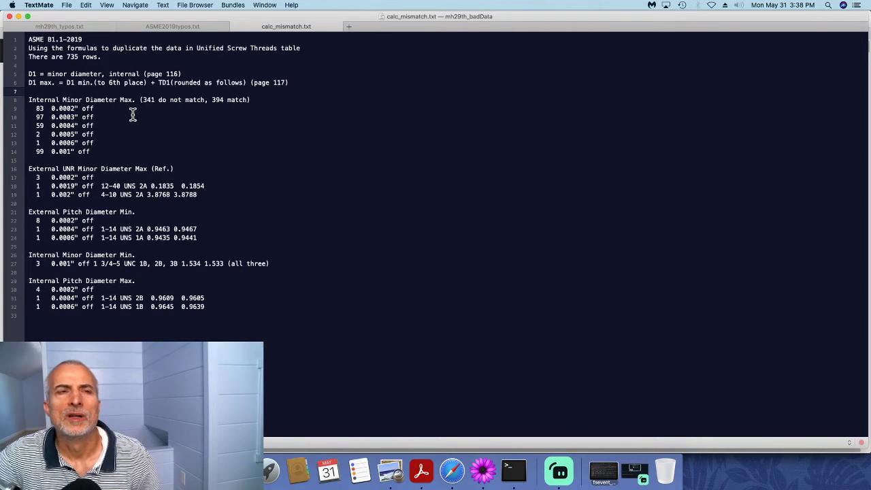
{"action": "left_click", "coordinate": [104, 57]}
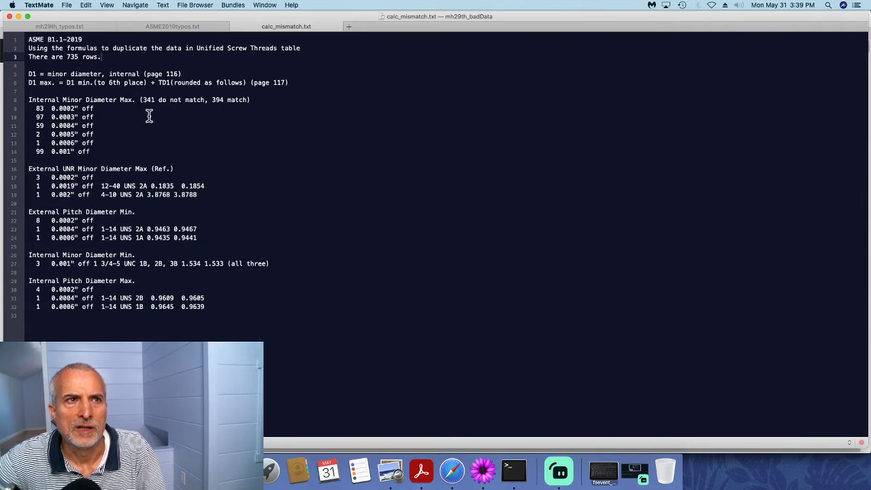
{"action": "mouse_move", "coordinate": [28, 100]}
{"action": "left_mouse_down"}
{"action": "mouse_move", "coordinate": [118, 101]}
{"action": "mouse_move", "coordinate": [147, 111]}
{"action": "left_mouse_up"}
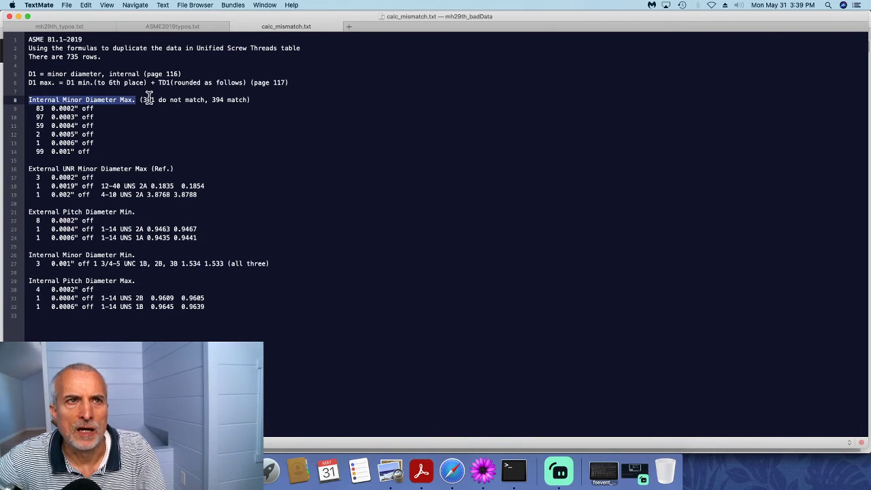
{"action": "left_click_drag", "start_coordinate": [142, 99], "coordinate": [155, 99]}
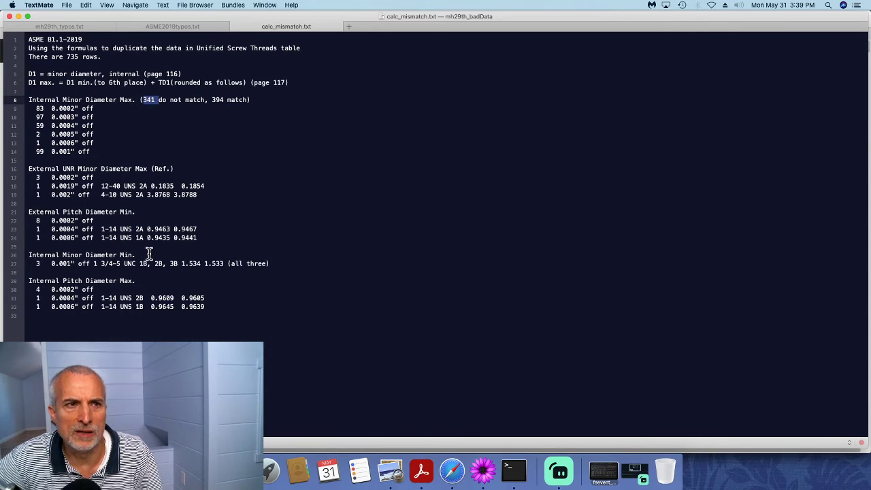
{"action": "double_click", "coordinate": [38, 263]}
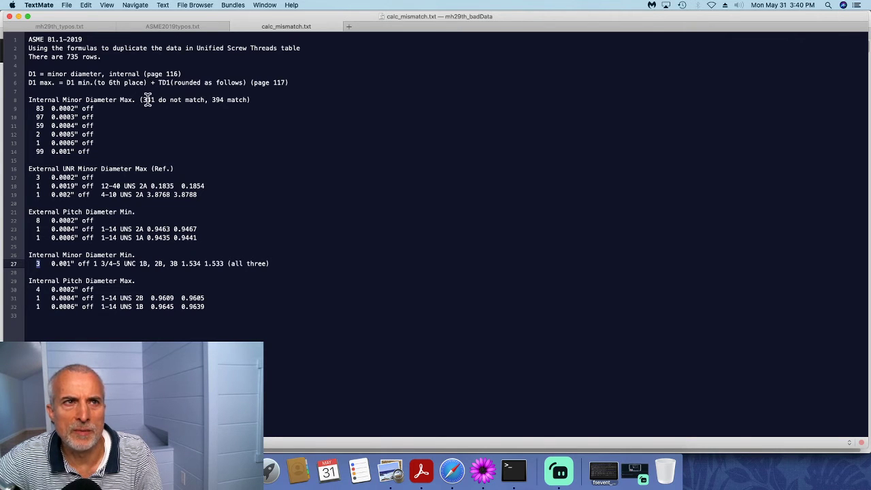
Step: Open Interior Minor Calc and page through the internal thread table to the largest sizes
{"action": "left_click", "coordinate": [452, 477]}
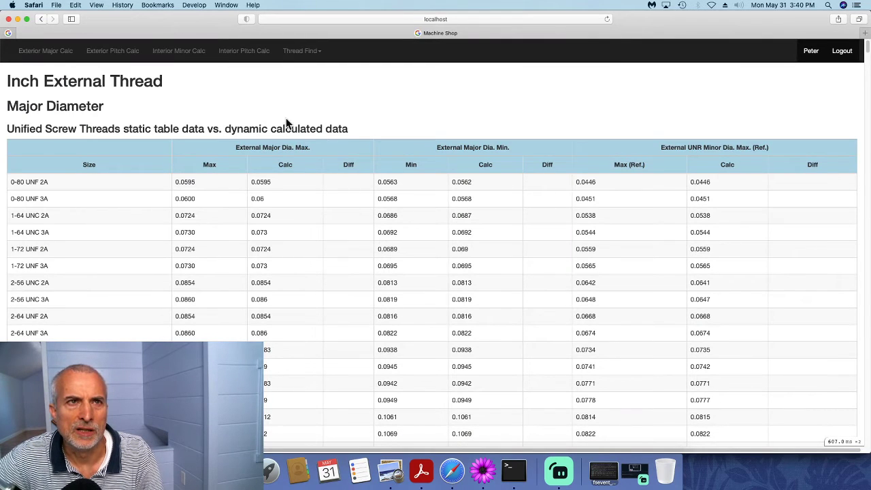
{"action": "left_click", "coordinate": [191, 60]}
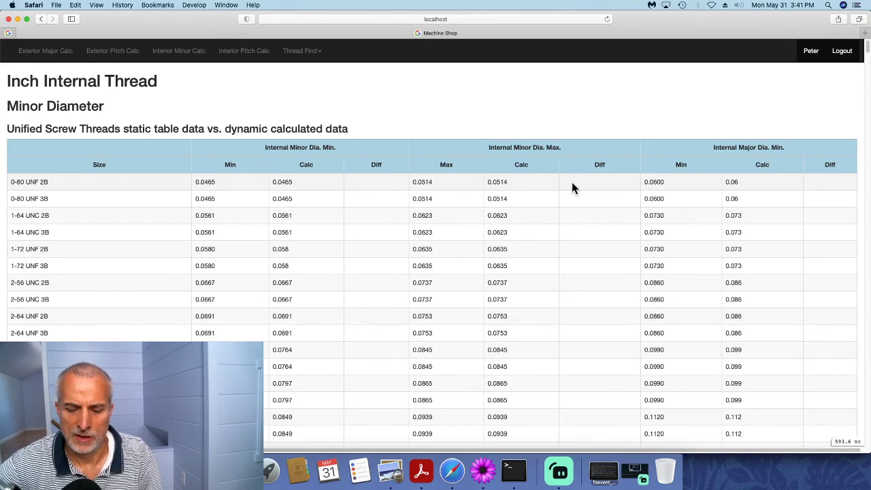
{"action": "key", "text": "Down"}
{"action": "key", "text": "Down"}
{"action": "key", "text": "Down"}
{"action": "key", "text": "Down"}
{"action": "key", "text": "Down"}
{"action": "key", "text": "Down"}
{"action": "key", "text": "Down"}
{"action": "key", "text": "Down"}
{"action": "key", "text": "Down"}
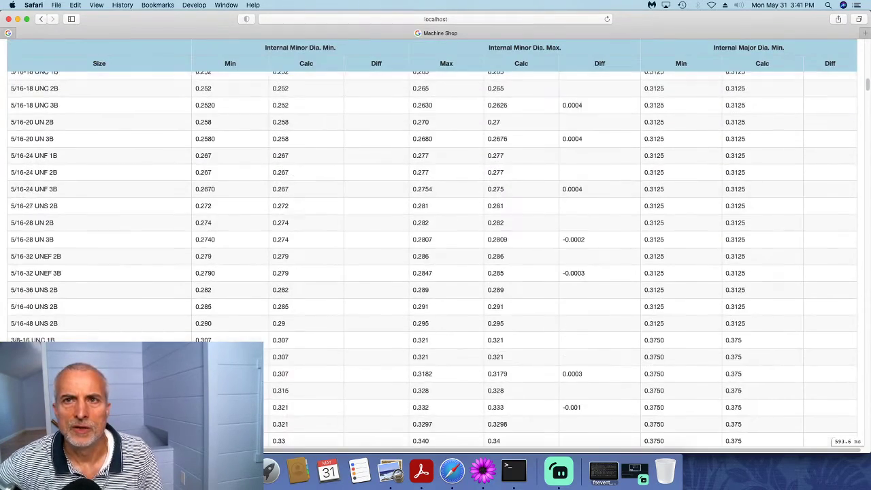
{"action": "key", "text": "Down"}
{"action": "key", "text": "Down"}
{"action": "key", "text": "Down"}
{"action": "key", "text": "Down"}
{"action": "key", "text": "Down"}
{"action": "key", "text": "Down"}
{"action": "key", "text": "Down"}
{"action": "key", "text": "Down"}
{"action": "key", "text": "Down"}
{"action": "key", "text": "Down"}
{"action": "key", "text": "Down"}
{"action": "key", "text": "Down"}
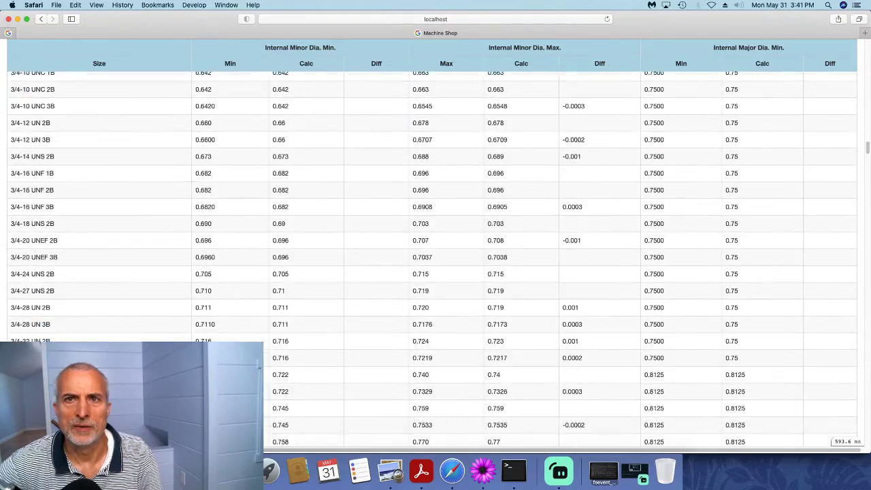
{"action": "key", "text": "Down"}
{"action": "key", "text": "Down"}
{"action": "key", "text": "Down"}
{"action": "key", "text": "Down"}
{"action": "key", "text": "Down"}
{"action": "key", "text": "Down"}
{"action": "key", "text": "Down"}
{"action": "key", "text": "Down"}
{"action": "key", "text": "Down"}
{"action": "key", "text": "Down"}
{"action": "key", "text": "Down"}
{"action": "key", "text": "Down"}
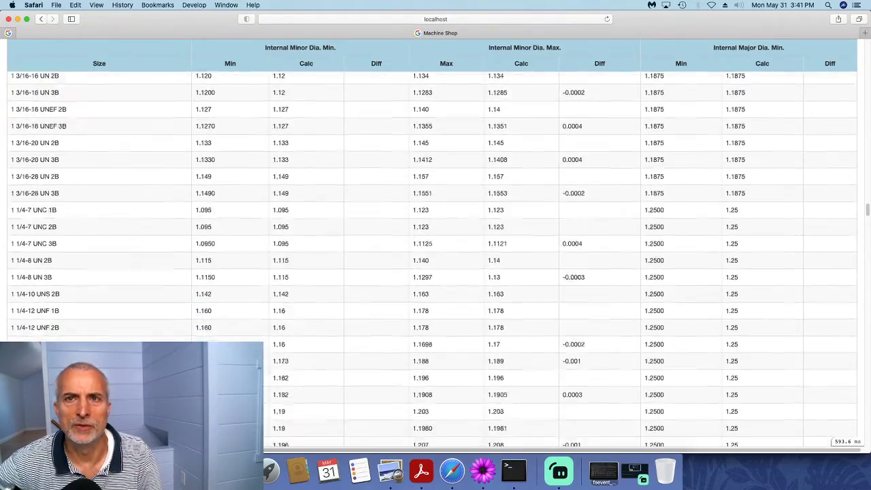
{"action": "key", "text": "Down"}
{"action": "key", "text": "Down"}
{"action": "key", "text": "Down"}
{"action": "key", "text": "Down"}
{"action": "key", "text": "Down"}
{"action": "key", "text": "Down"}
{"action": "key", "text": "Down"}
{"action": "key", "text": "Down"}
{"action": "key", "text": "Down"}
{"action": "key", "text": "Down"}
{"action": "key", "text": "Down"}
{"action": "key", "text": "Down"}
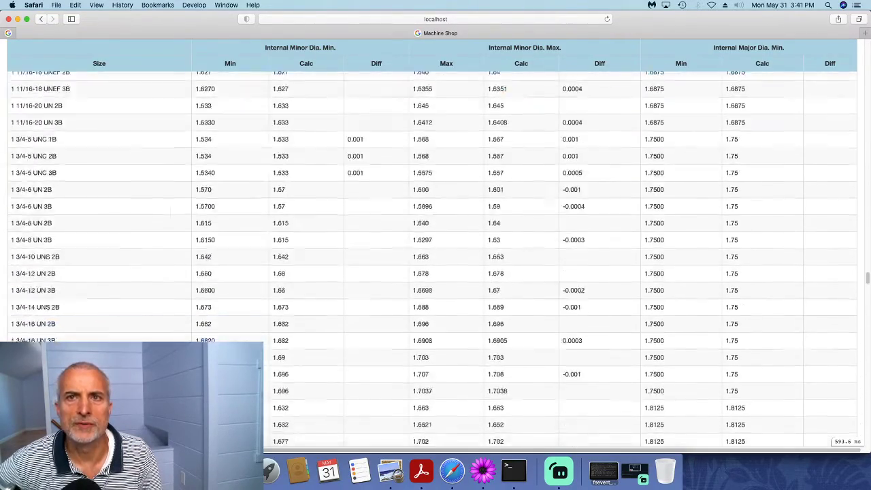
{"action": "key", "text": "Down"}
{"action": "key", "text": "Down"}
{"action": "key", "text": "Down"}
{"action": "key", "text": "Down"}
{"action": "key", "text": "Down"}
{"action": "key", "text": "Down"}
{"action": "key", "text": "Down"}
{"action": "key", "text": "Down"}
{"action": "key", "text": "Down"}
{"action": "key", "text": "Down"}
{"action": "key", "text": "Down"}
{"action": "key", "text": "Down"}
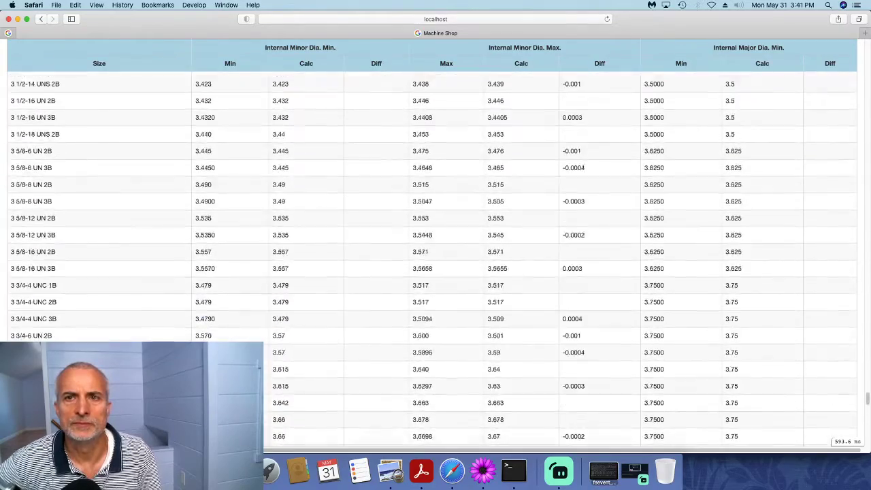
{"action": "key", "text": "Down"}
{"action": "key", "text": "Down"}
{"action": "key", "text": "Down"}
{"action": "key", "text": "Down"}
{"action": "key", "text": "Down"}
{"action": "key", "text": "Down"}
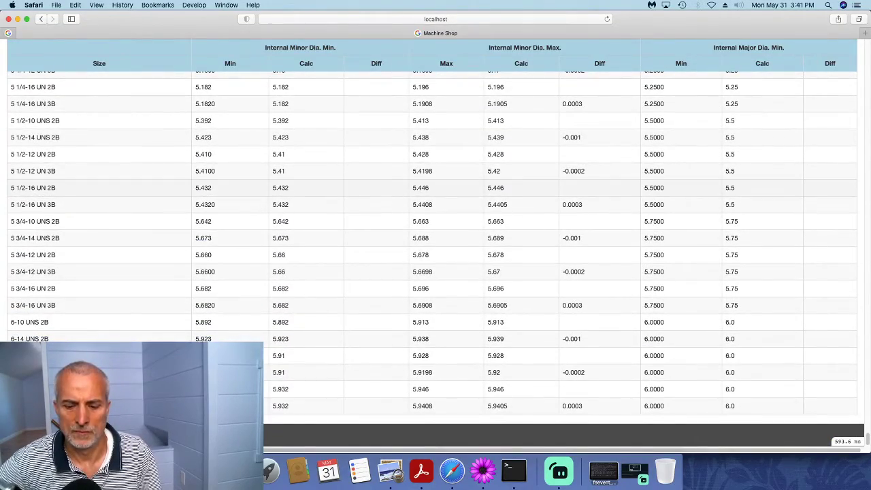
{"action": "key", "text": "Home"}
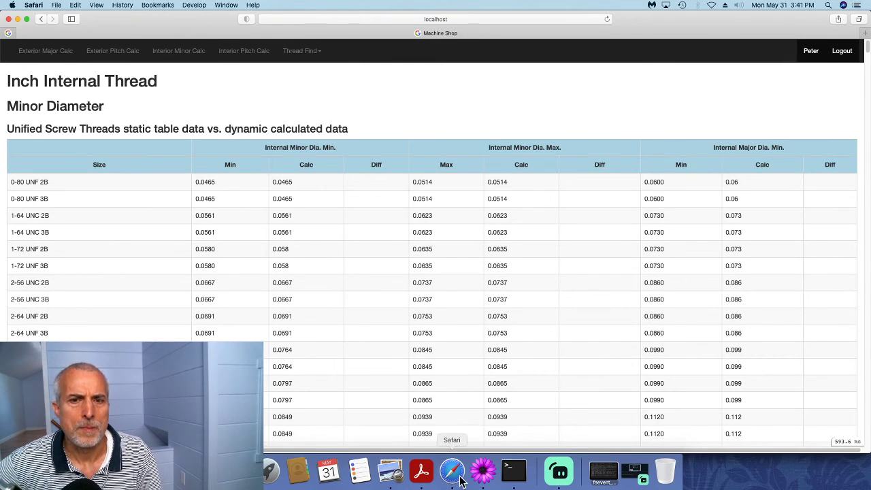
Step: Step through the tallies: 83 off by 0.0002, 97 by 0.0003, 2, 1, 99 by 0.001
{"action": "left_click", "coordinate": [484, 471]}
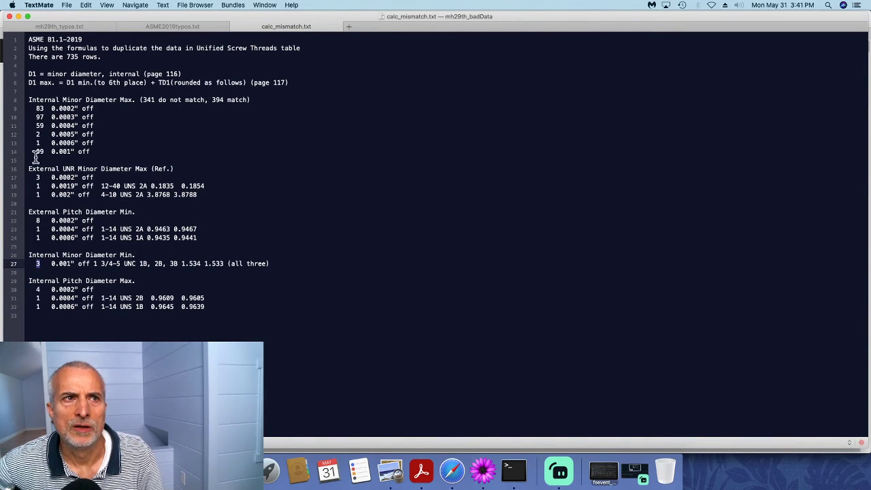
{"action": "left_click", "coordinate": [76, 108]}
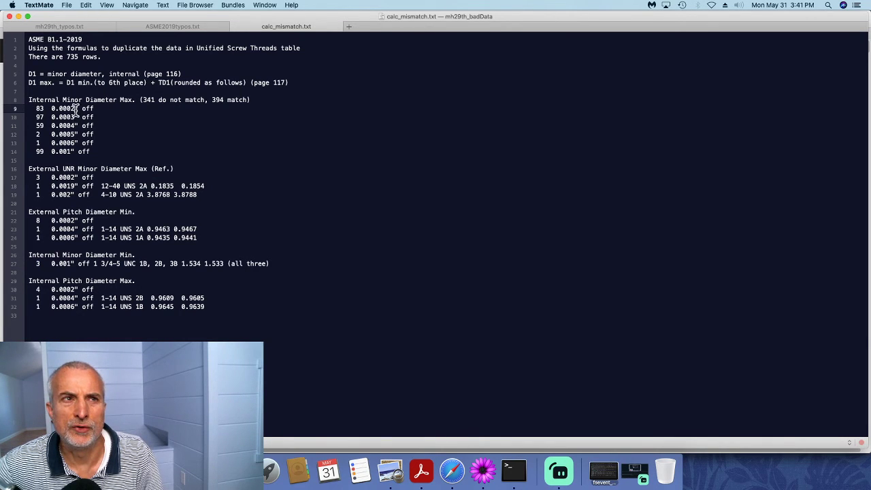
{"action": "left_click", "coordinate": [72, 117]}
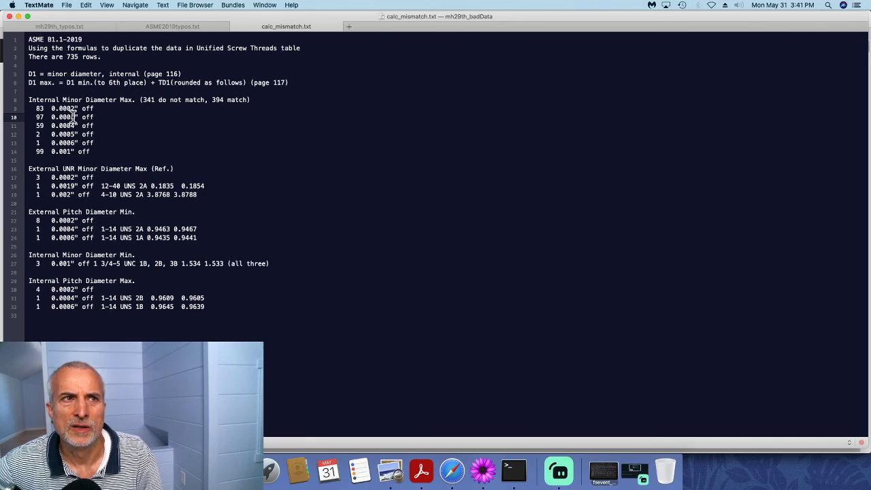
{"action": "left_click", "coordinate": [40, 134]}
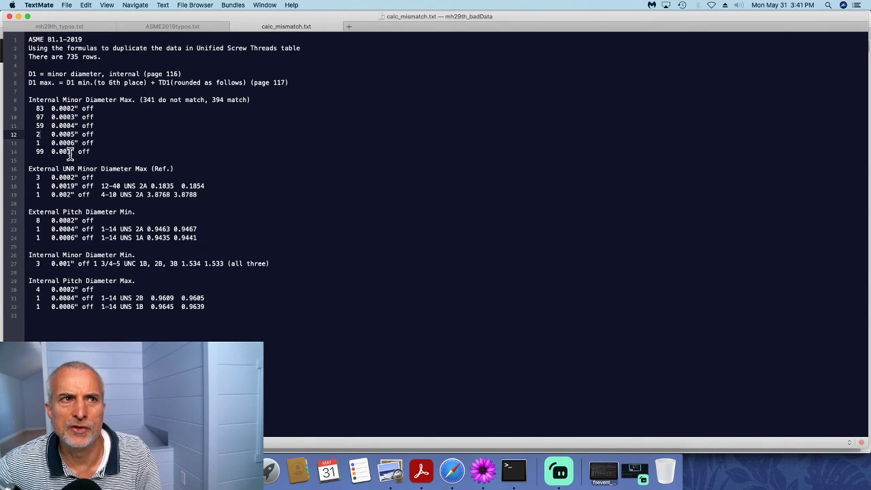
{"action": "left_click", "coordinate": [41, 143]}
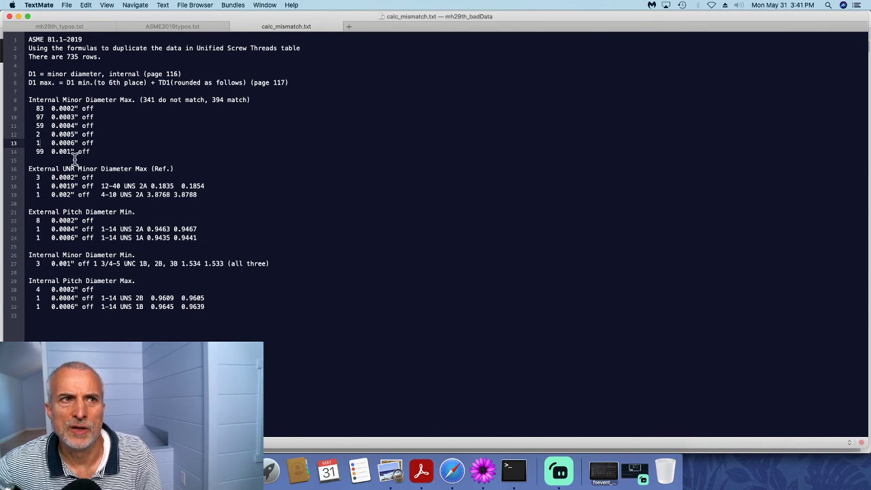
{"action": "left_click", "coordinate": [41, 151]}
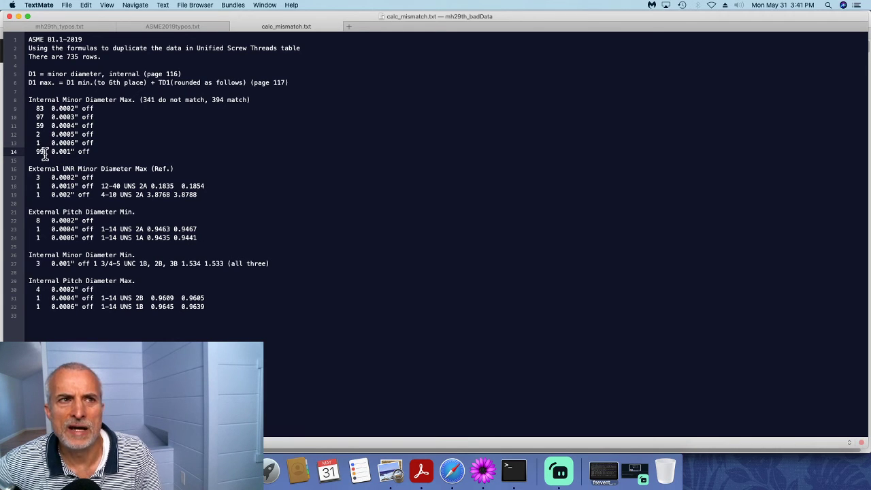
{"action": "left_click", "coordinate": [70, 151]}
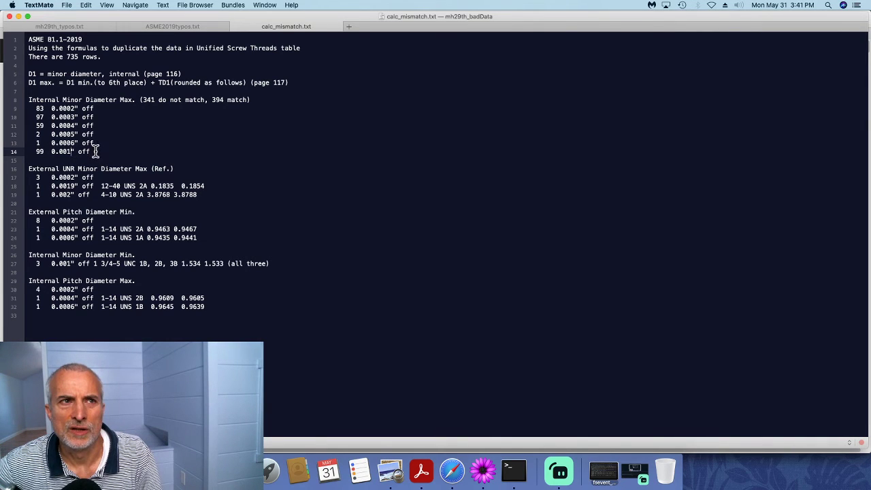
{"action": "left_click", "coordinate": [95, 151]}
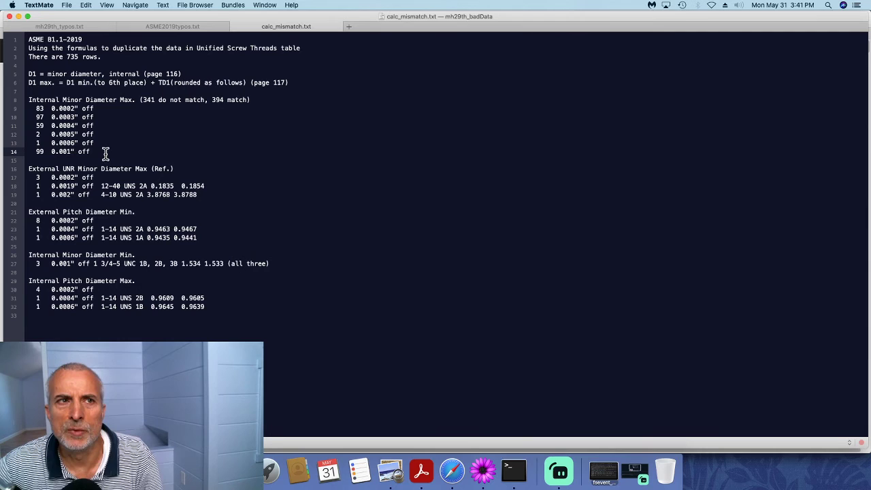